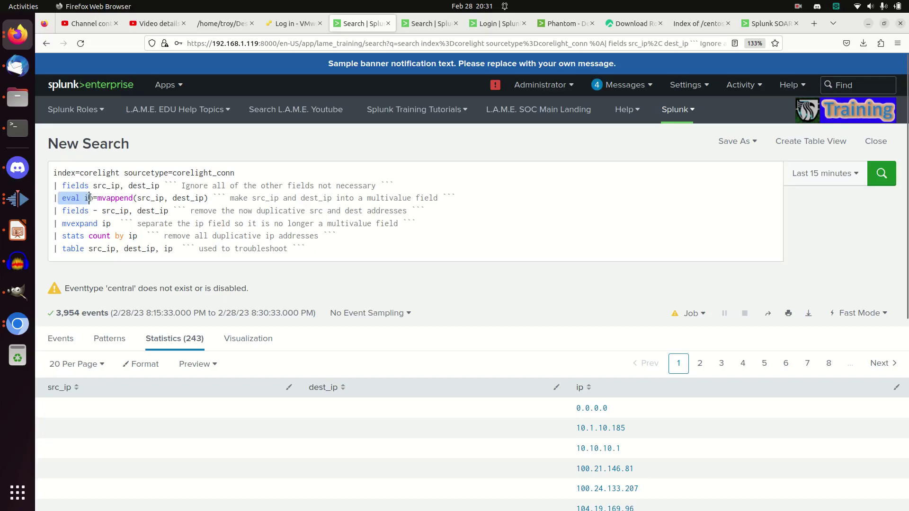
Cut the eval, fields -, mvexpand and stats lines out of the query and run the shortened search.
left_click_drag(53, 198, 340, 234)
key("ctrl+c")
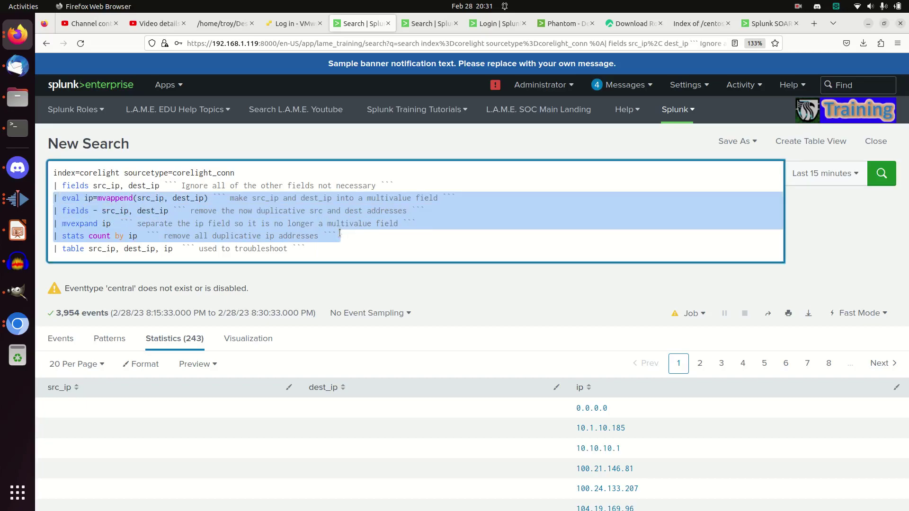
key("BackSpace")
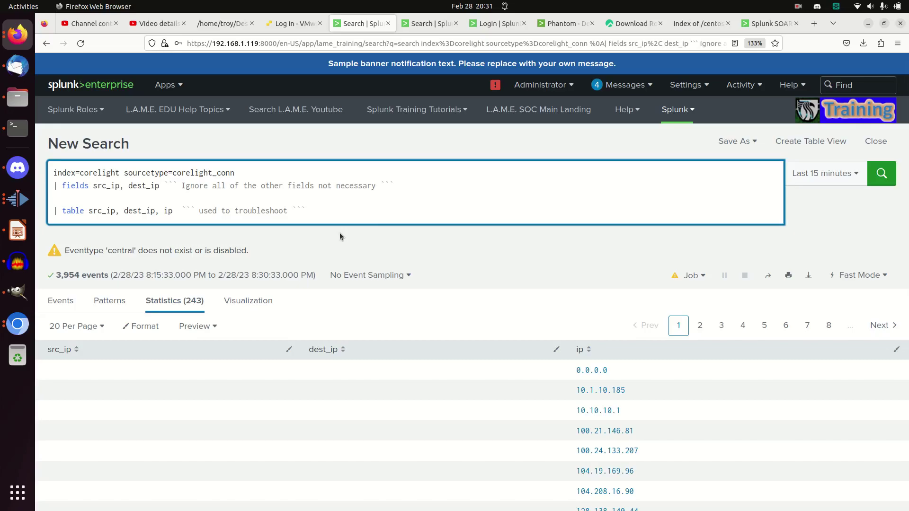
key("Return")
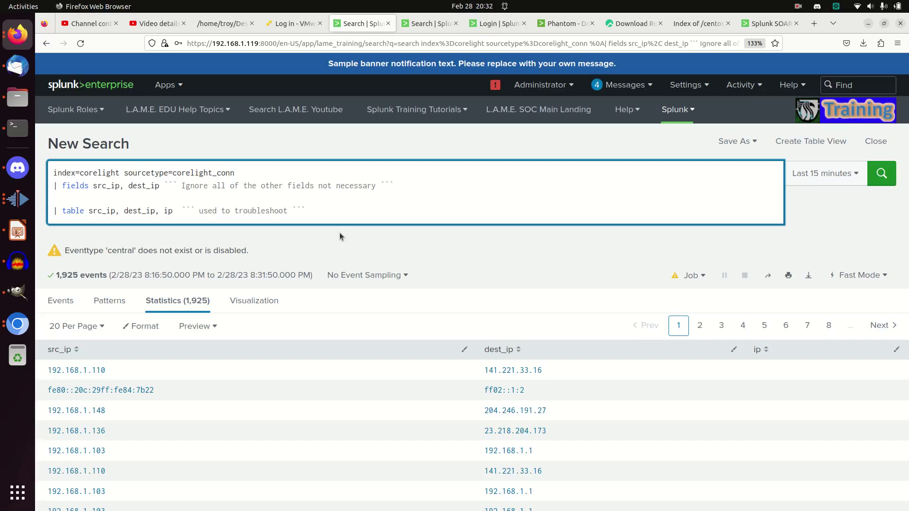
Put the removed lines back, cut only the fields -, mvexpand and stats lines, and run the search with eval ip=mvappend(src_ip, dest_ip).
key("ctrl+v")
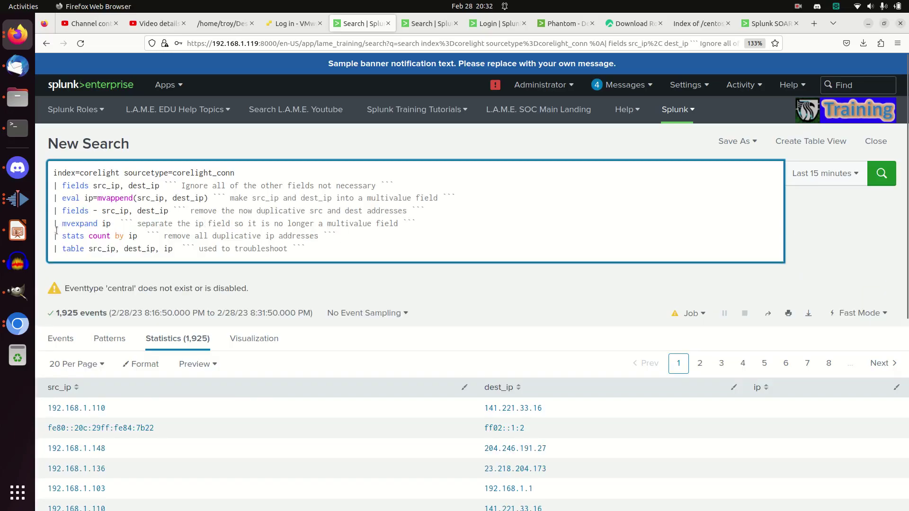
left_click_drag(53, 211, 354, 239)
key("ctrl+c")
key("BackSpace")
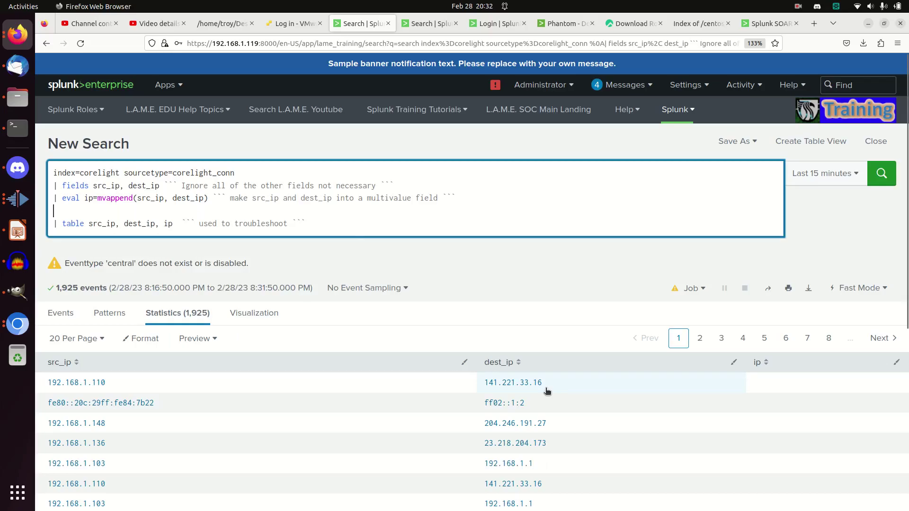
key("Return")
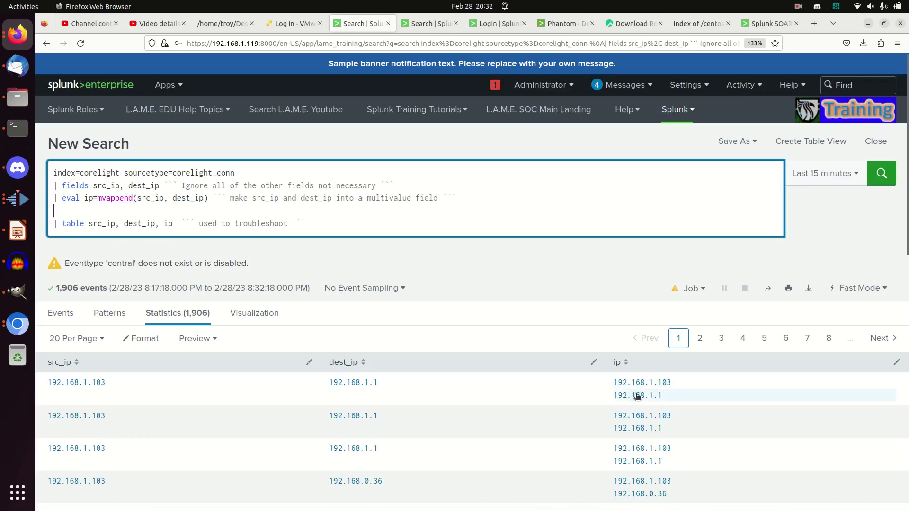
Restore the removed lines, cut only the mvexpand and stats lines, and run the search with fields - src_ip, dest_ip included.
left_click(224, 217)
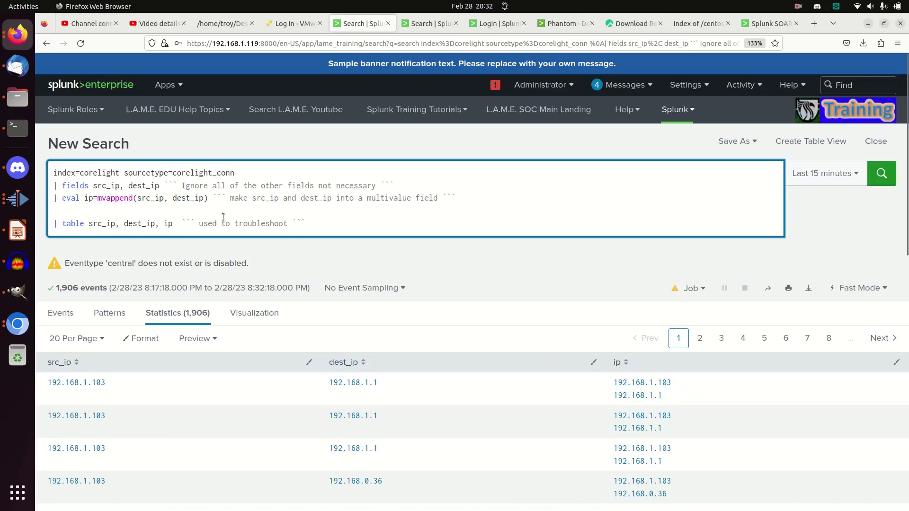
key("ctrl+v")
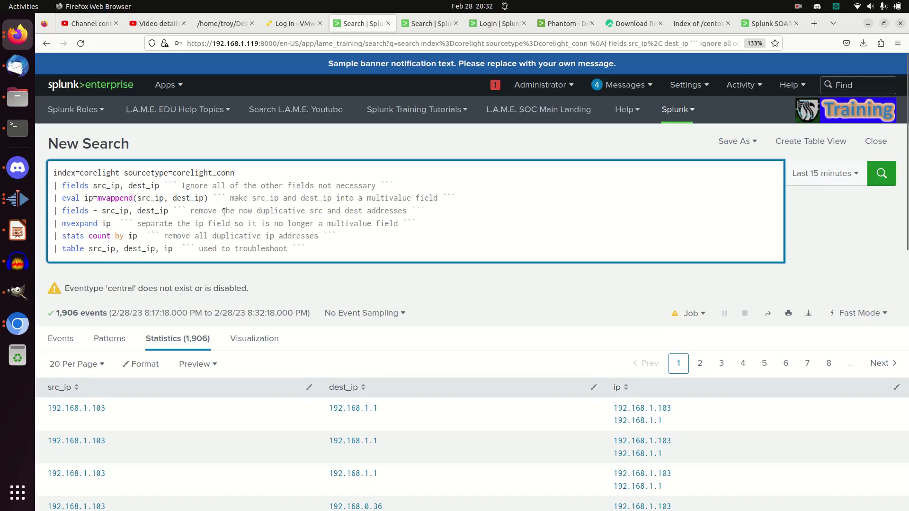
left_click_drag(53, 221, 359, 233)
key("ctrl+c")
key("BackSpace")
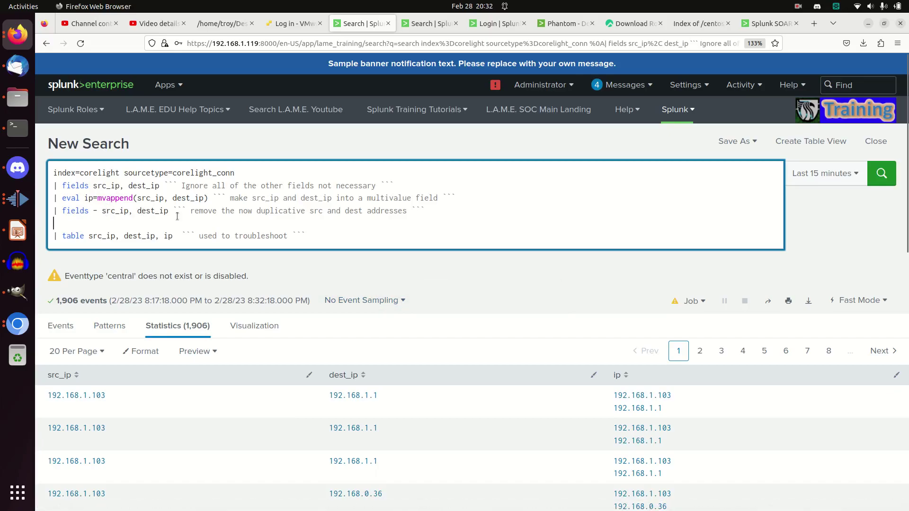
key("Return")
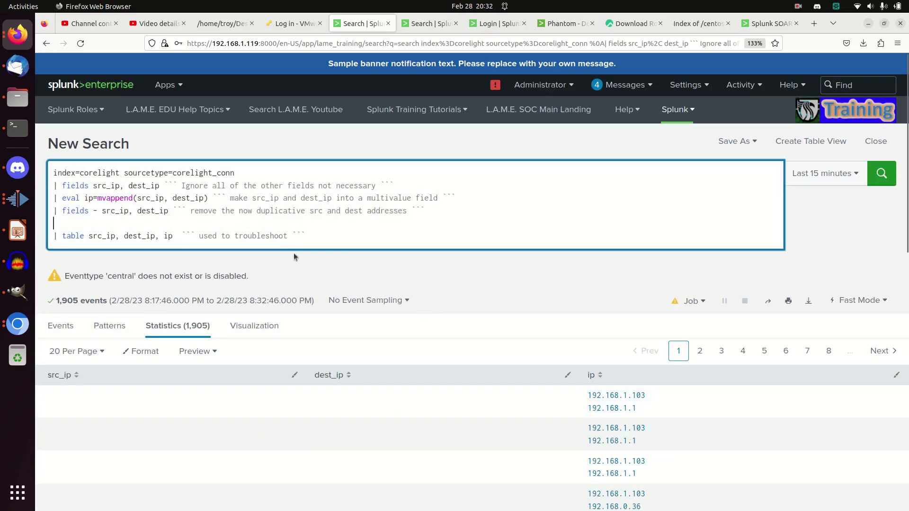
Restore the removed lines, cut only the stats count by ip line, and run the search with mvexpand ip included.
key("ctrl+v")
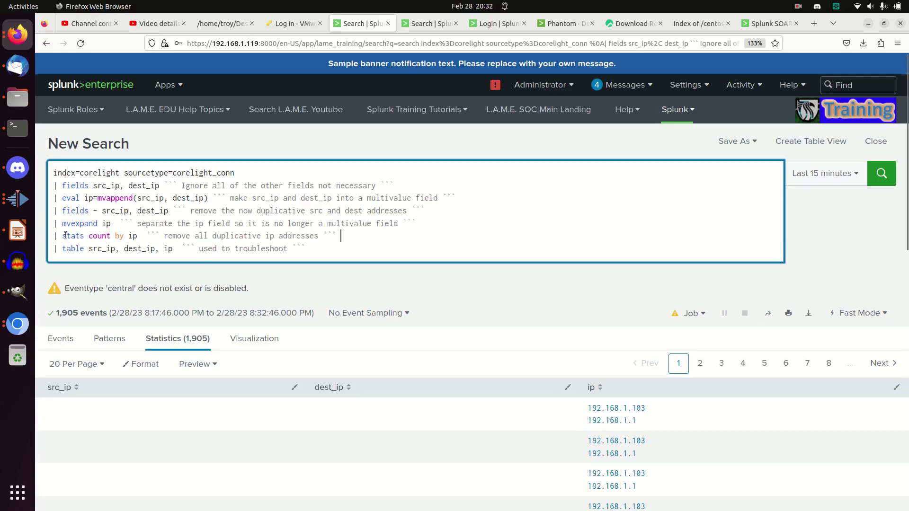
left_click_drag(53, 235, 344, 232)
key("ctrl+c")
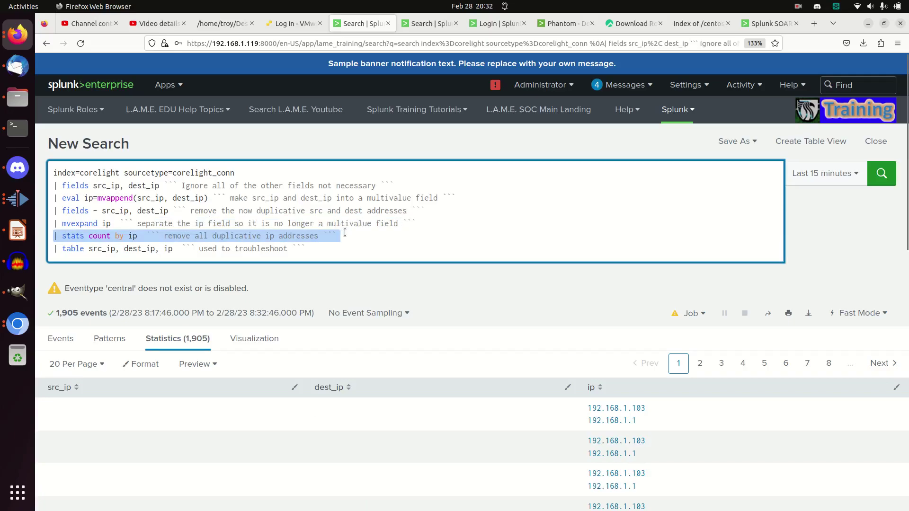
key("BackSpace")
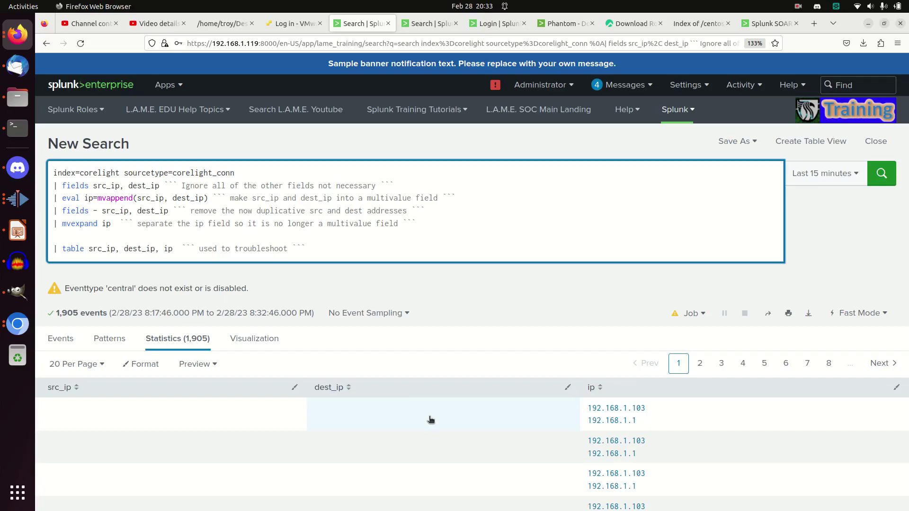
key("Return")
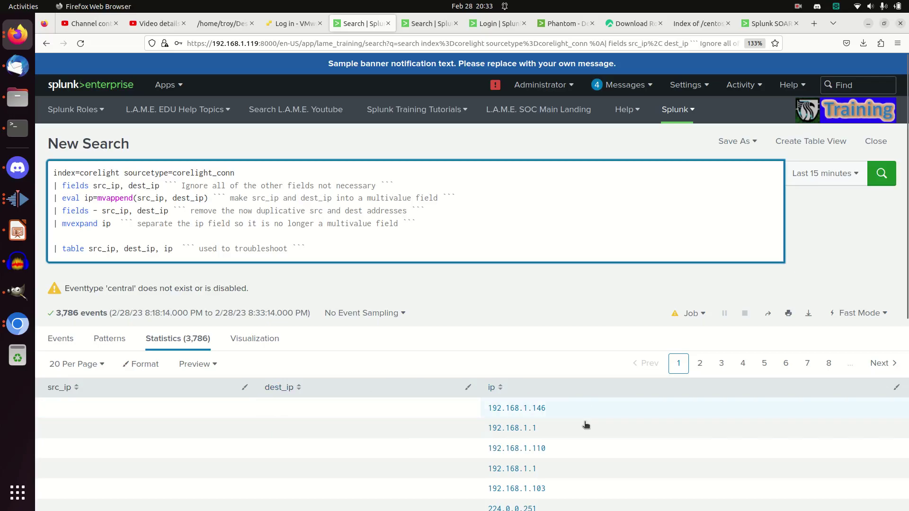
scroll(575, 492, "down", 2)
scroll(555, 430, "down", 2)
scroll(544, 414, "up", 4)
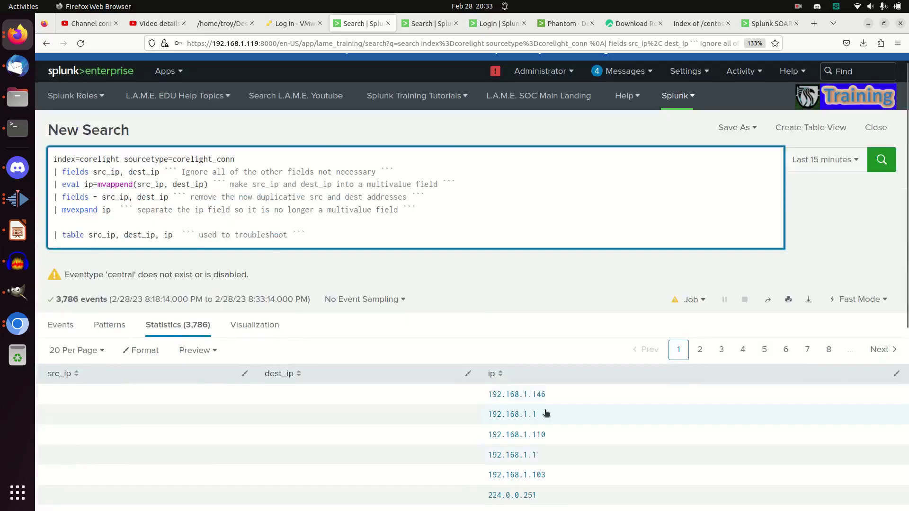
Restore the stats count by ip line before the table command and check the current ip column for repeated addresses.
left_click(138, 239)
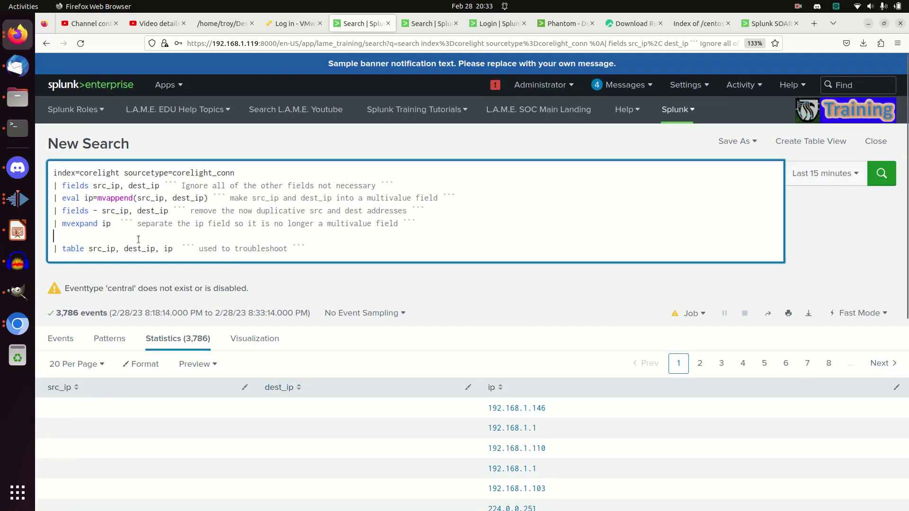
key("ctrl+v")
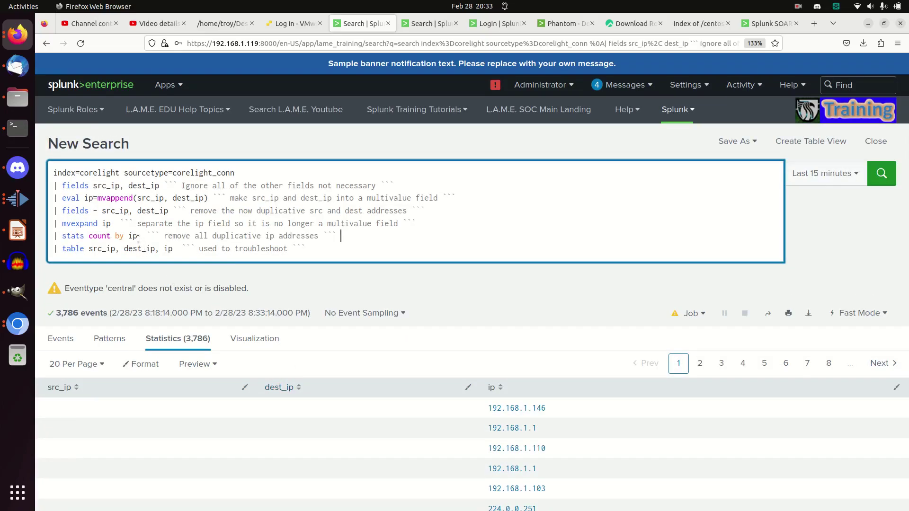
double_click(98, 236)
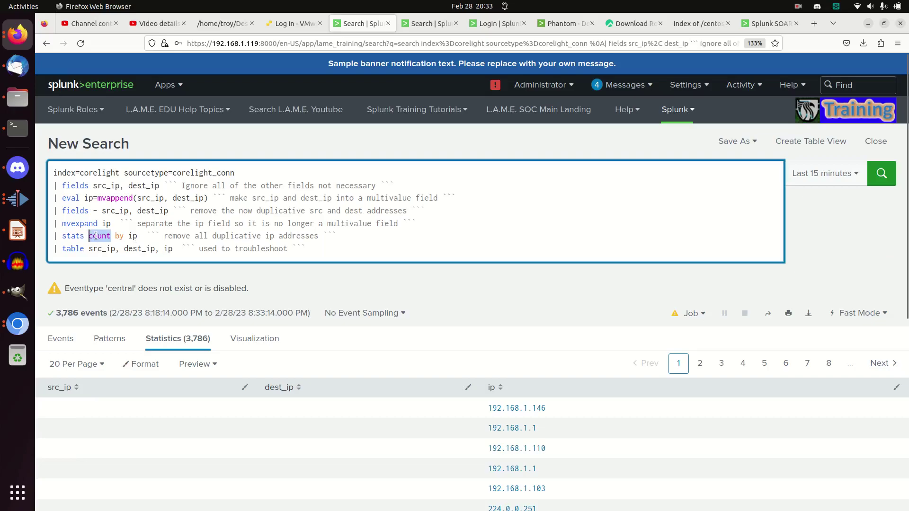
left_click(93, 239)
double_click(67, 239)
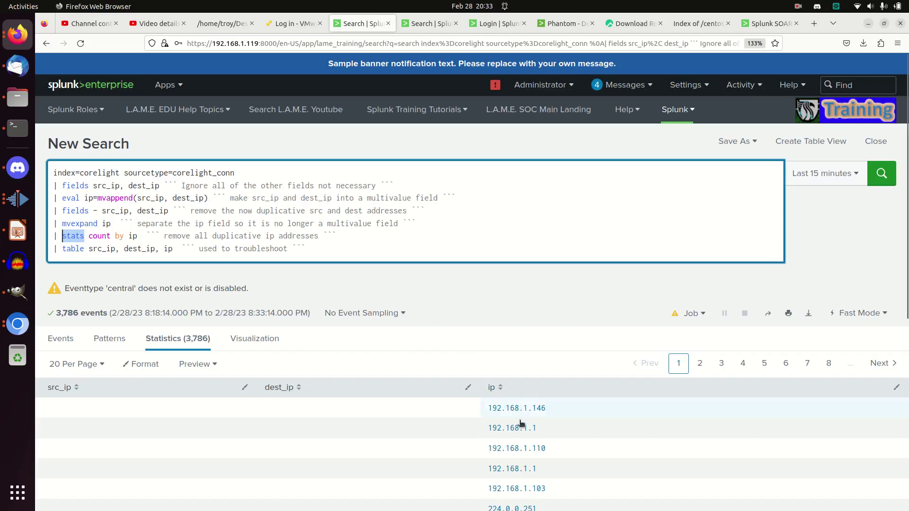
scroll(521, 423, "down", 5)
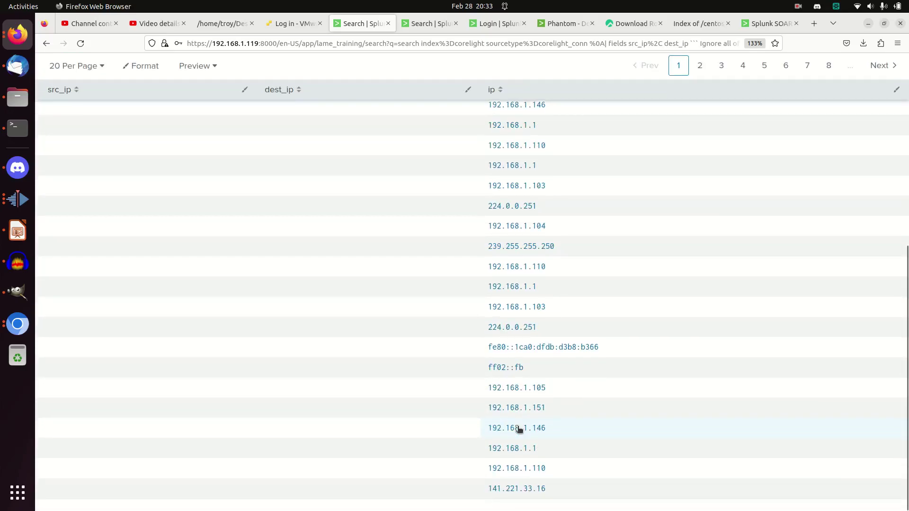
scroll(521, 429, "up", 3)
scroll(530, 394, "down", 2)
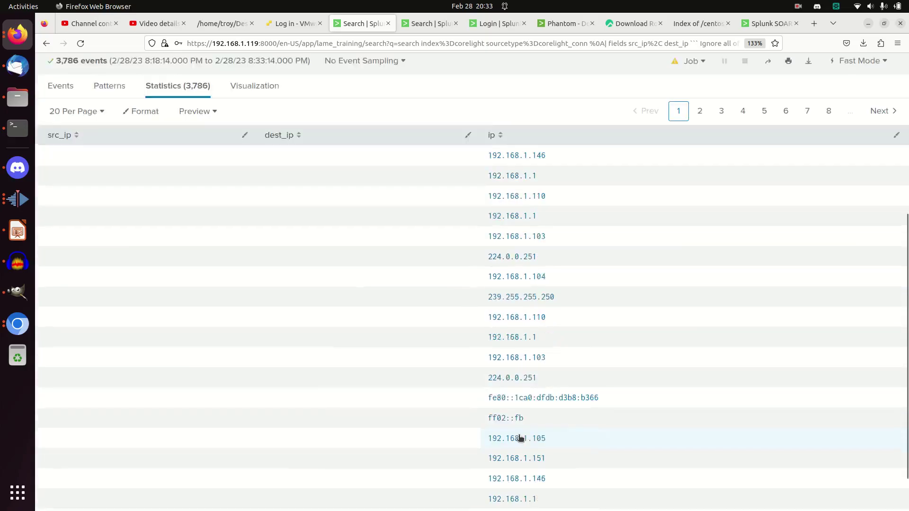
scroll(520, 438, "down", 1)
scroll(521, 438, "up", 6)
Run the complete search with stats count by ip and look through the addresses in the ip column.
left_click(328, 238)
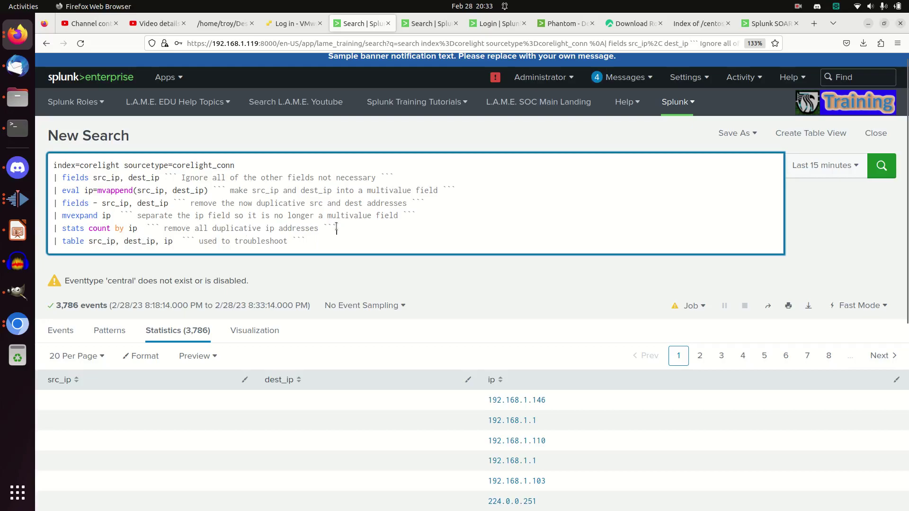
key("Return")
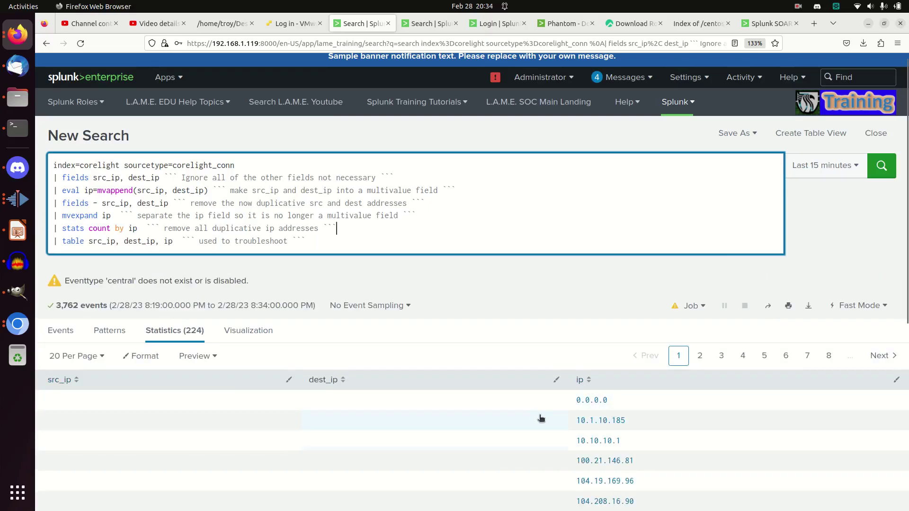
scroll(767, 440, "down", 5)
scroll(767, 440, "down", 2)
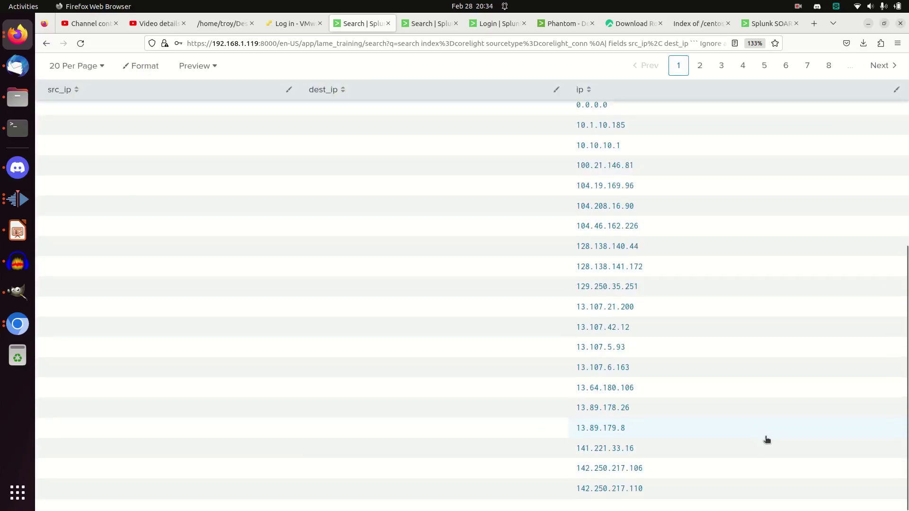
scroll(767, 440, "up", 6)
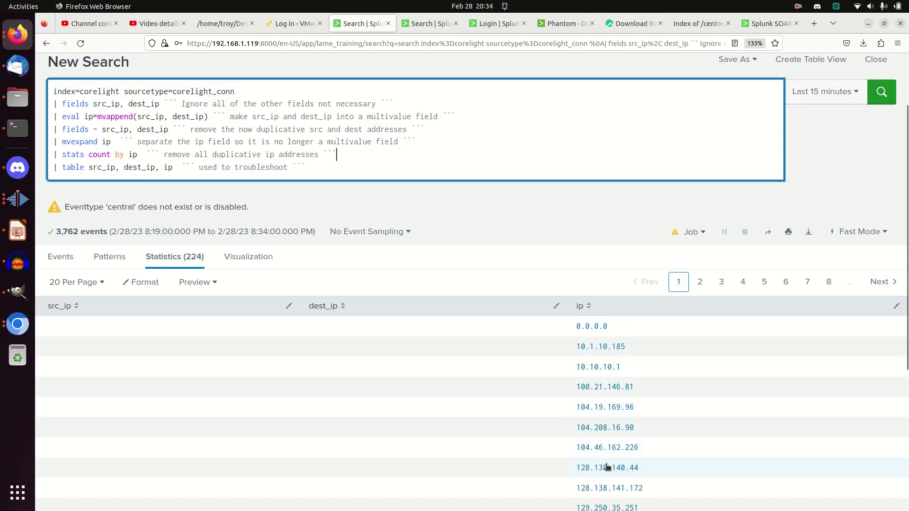
scroll(606, 464, "down", 2)
scroll(606, 464, "up", 4)
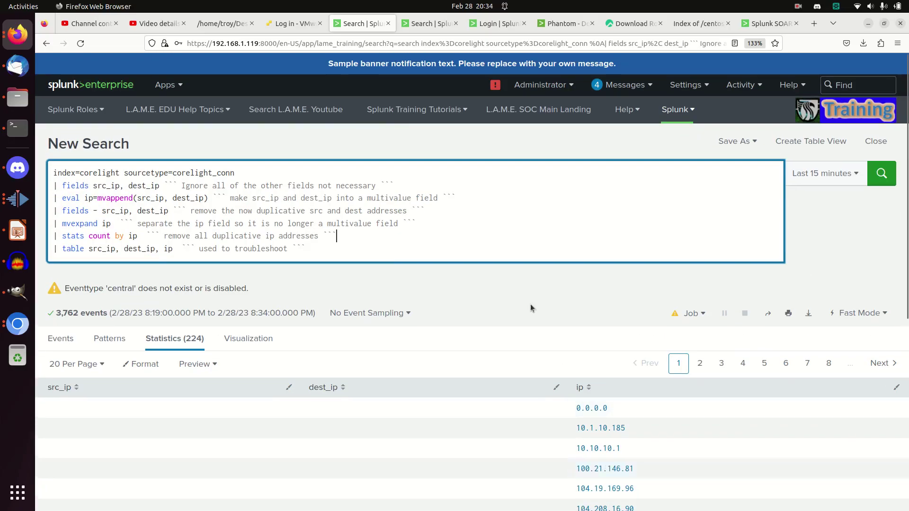